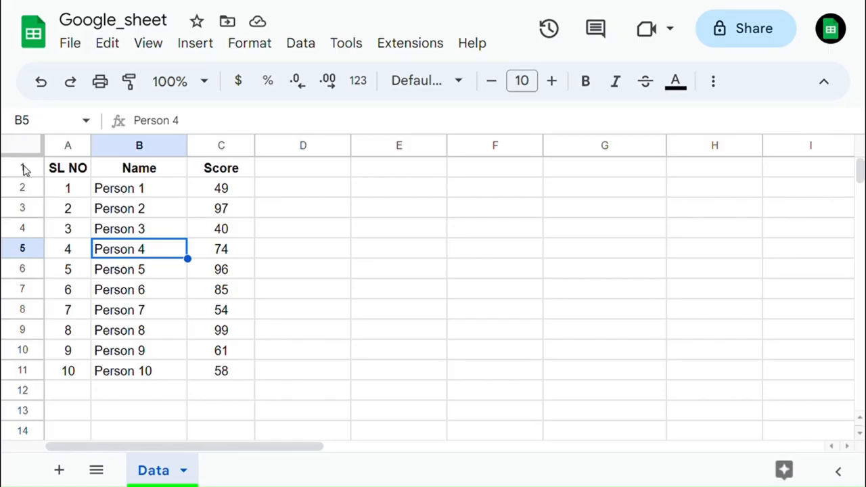
- Freeze up to row 1 from the row header's context menu
right_click(25, 168)
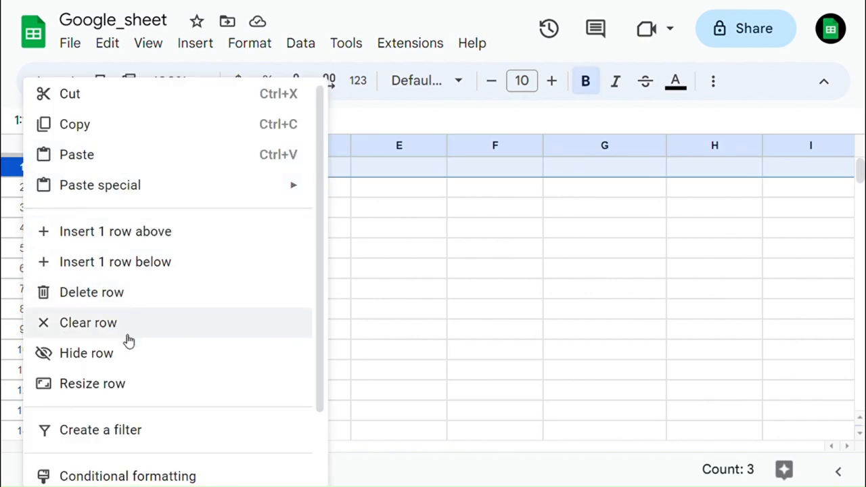
scroll(135, 338, down, 2)
scroll(135, 352, down, 1)
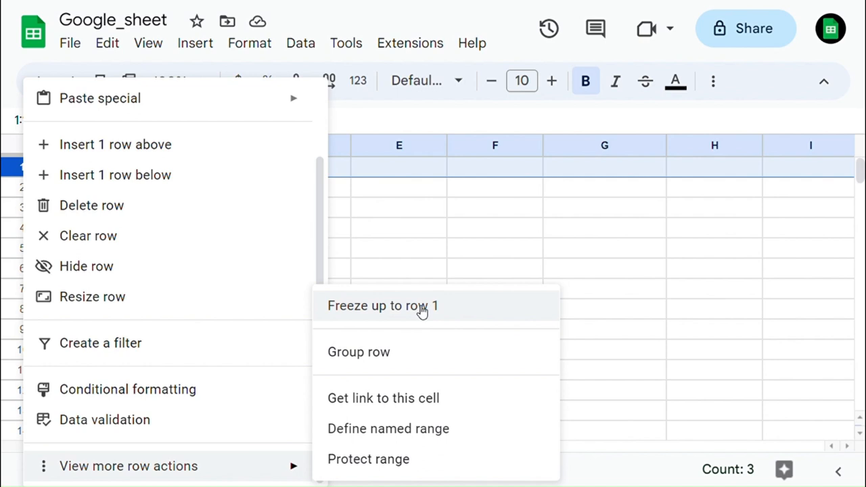
click(422, 308)
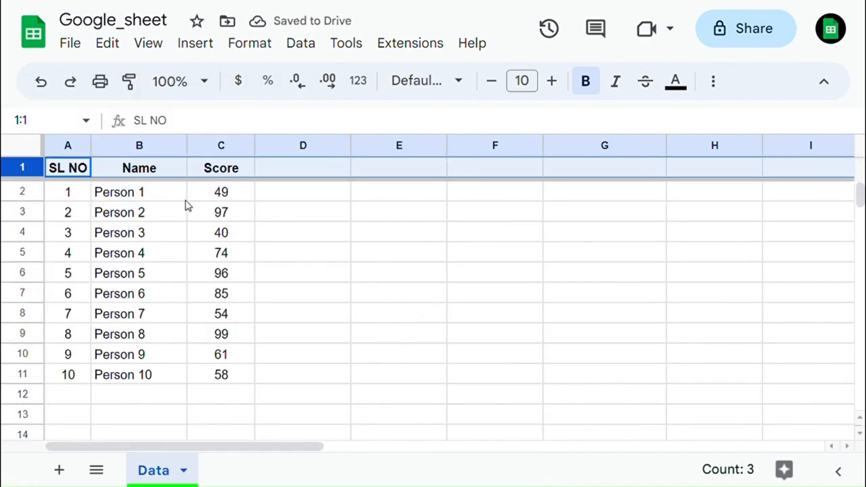
- Freeze up to column A (SL NO) from the column header's context menu
click(138, 334)
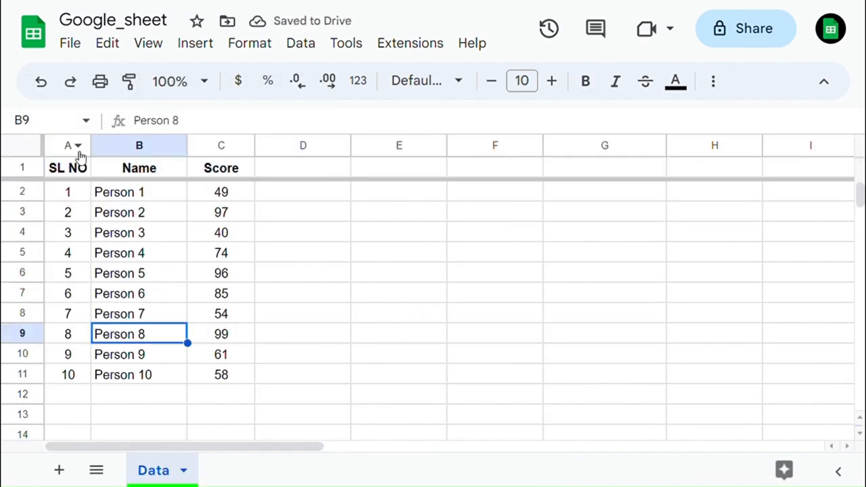
click(67, 147)
right_click(68, 148)
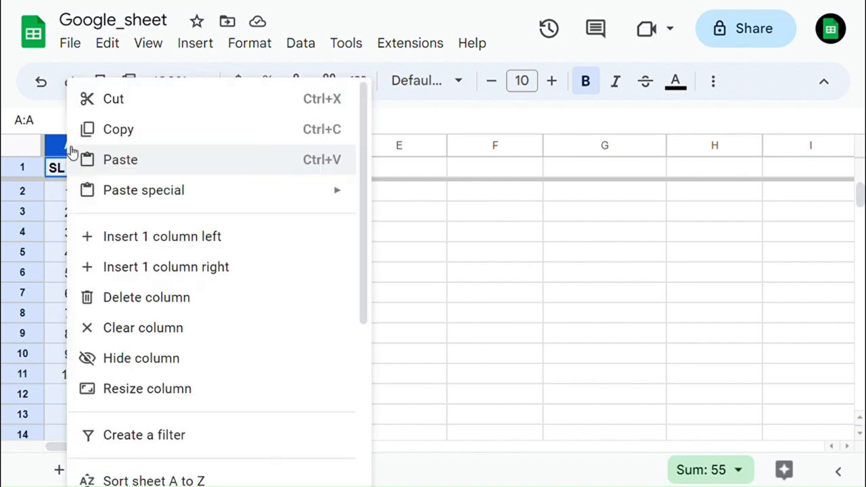
scroll(237, 399, down, 5)
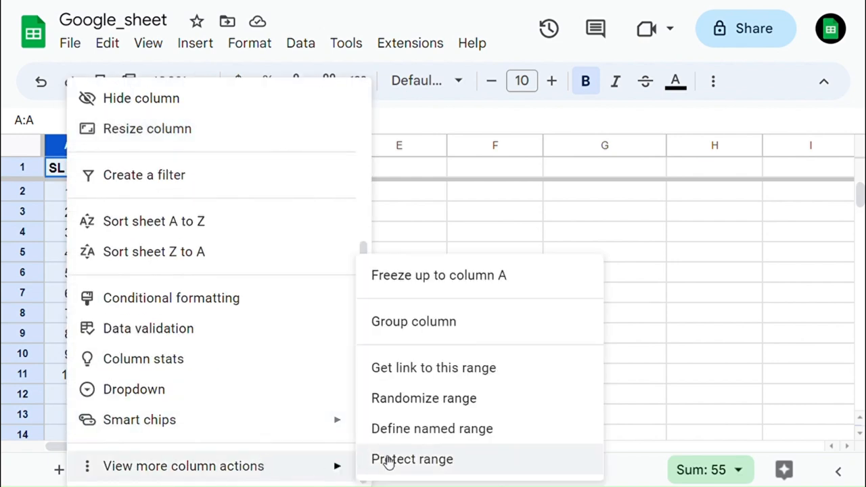
mouse_move(183, 466)
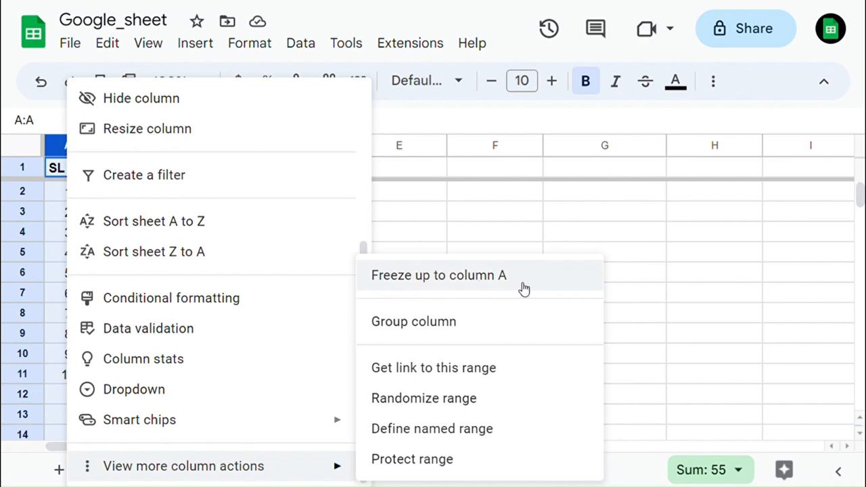
click(501, 277)
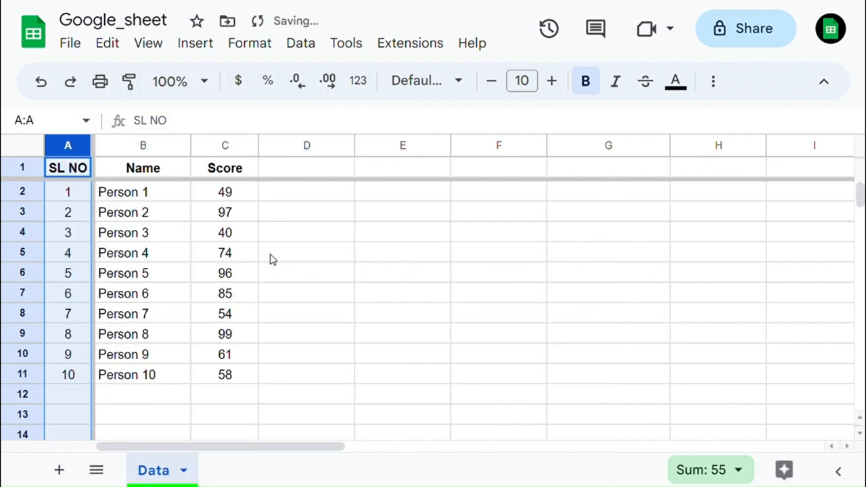
scroll(270, 259, right, 5)
scroll(270, 259, left, 5)
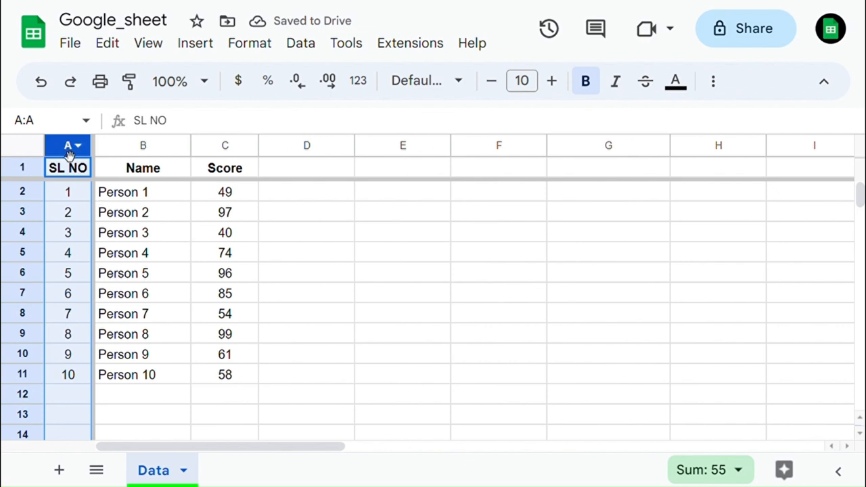
- Extend the freeze up to column B so the Name column stays fixed too
click(142, 145)
right_click(143, 145)
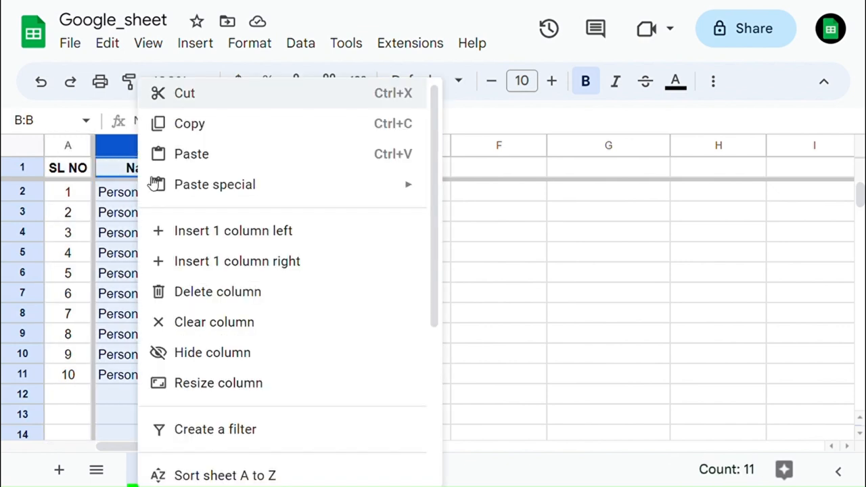
scroll(270, 304, down, 4)
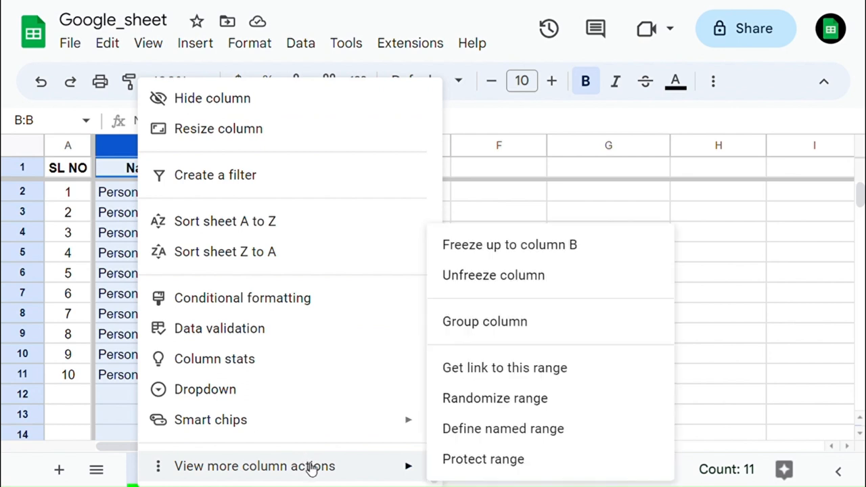
click(541, 251)
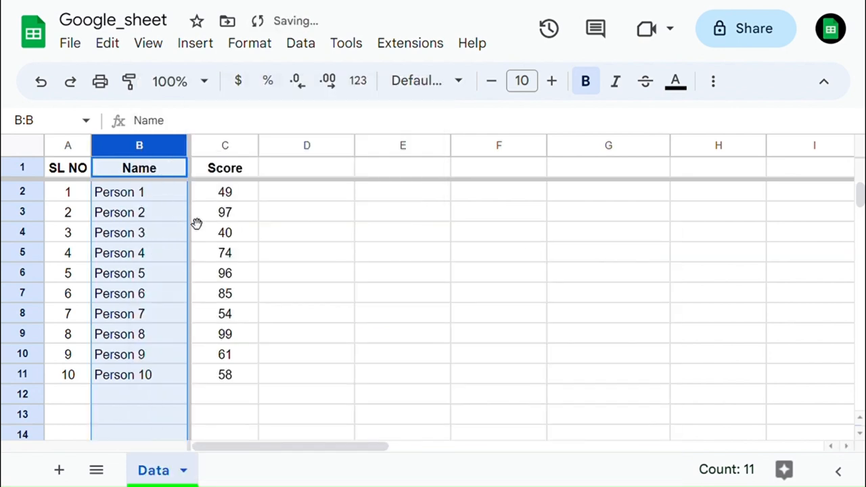
- Unfreeze the columns from column B's context menu
right_click(148, 154)
scroll(236, 386, down, 3)
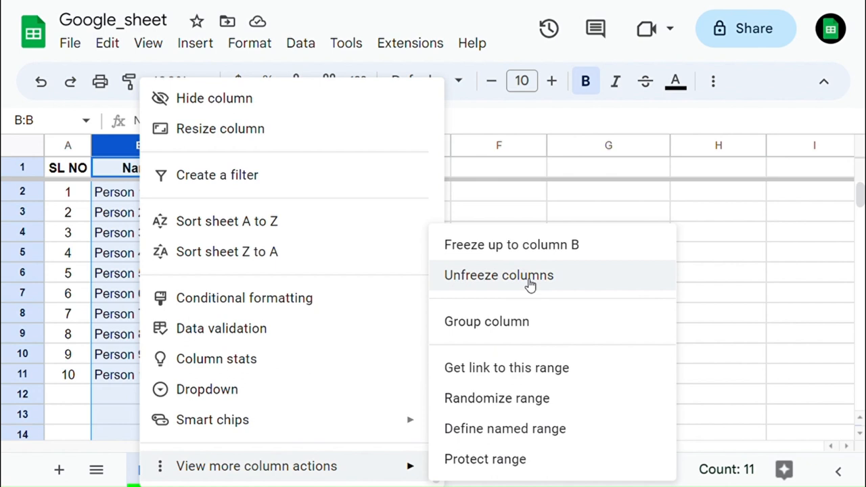
click(530, 283)
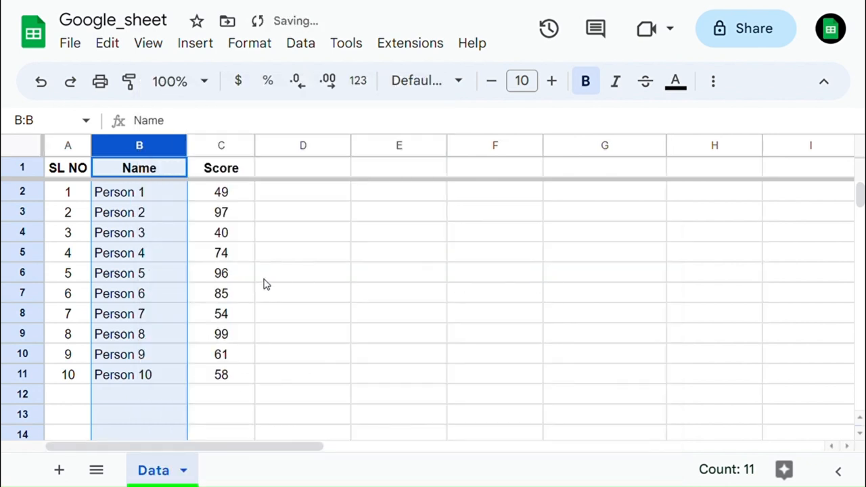
scroll(263, 283, right, 5)
scroll(264, 283, left, 5)
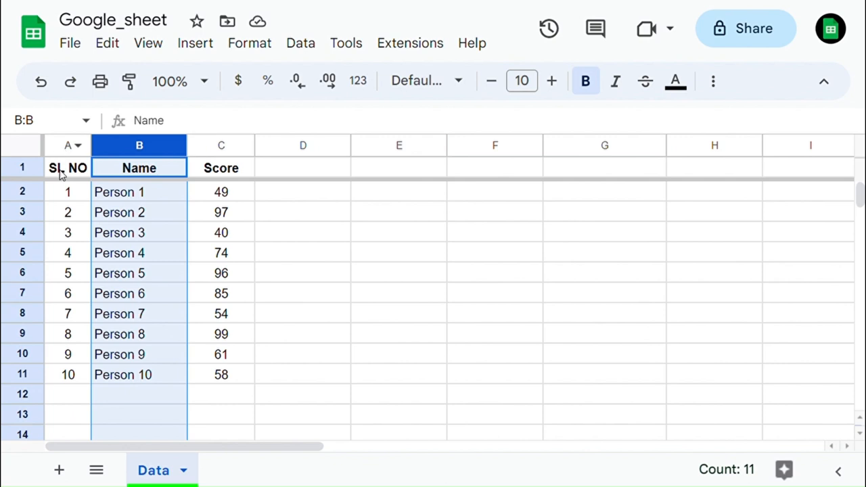
- Unfreeze the header row from row 1's context menu
click(23, 169)
right_click(23, 169)
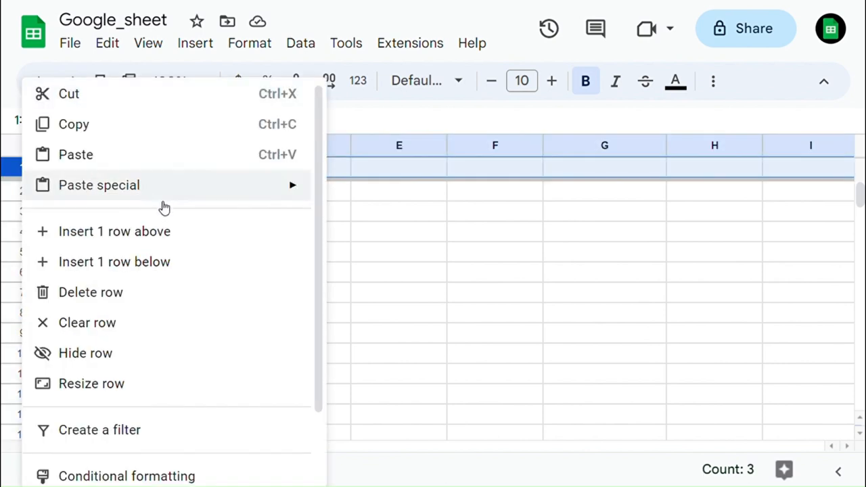
scroll(58, 203, down, 3)
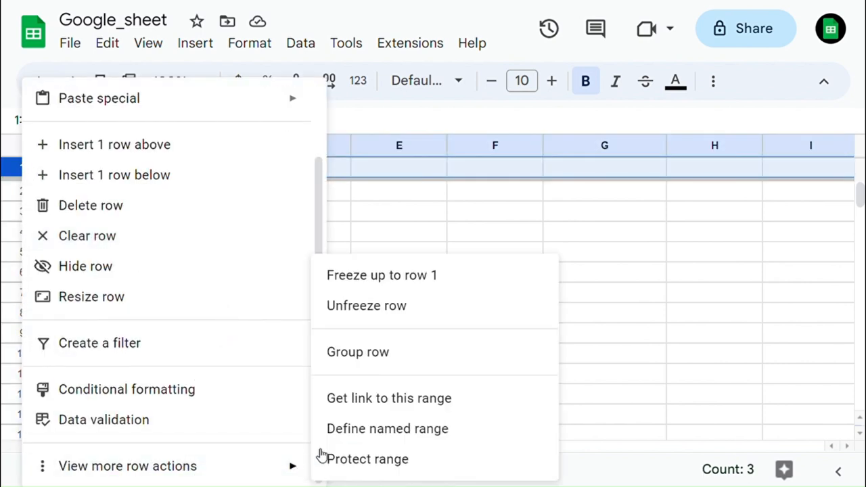
click(408, 311)
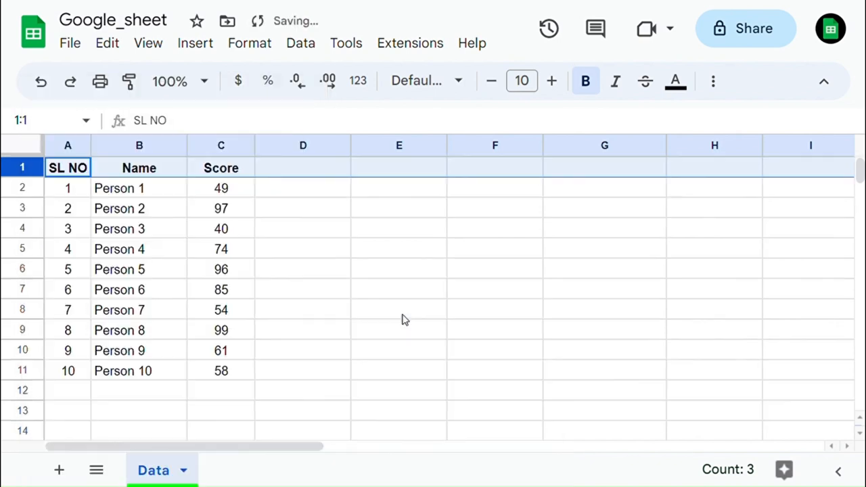
- With D4 selected, freeze 1 row through View > Freeze
click(293, 233)
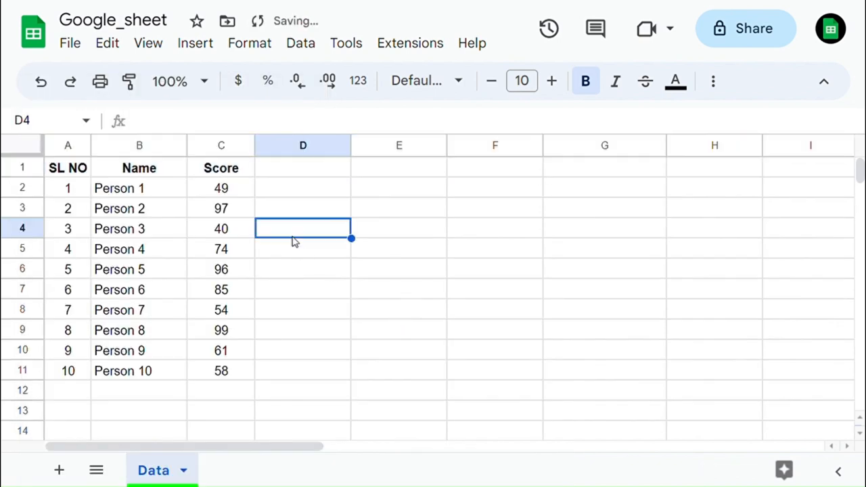
click(148, 43)
mouse_move(183, 106)
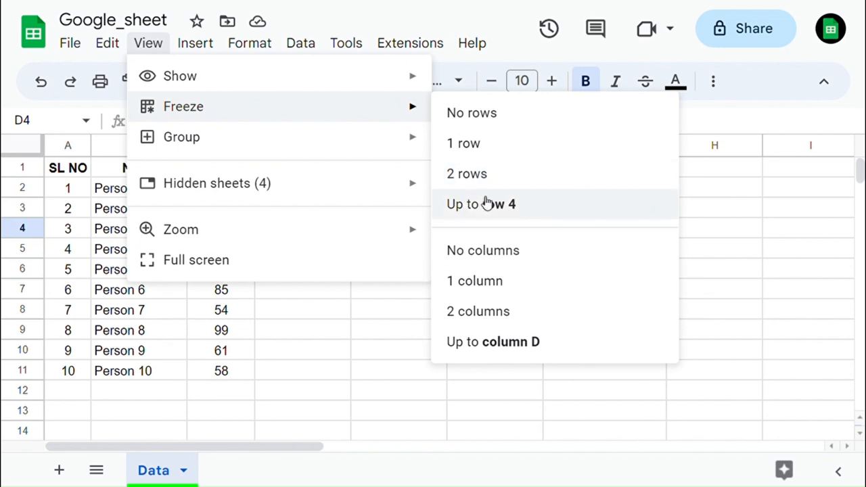
click(481, 148)
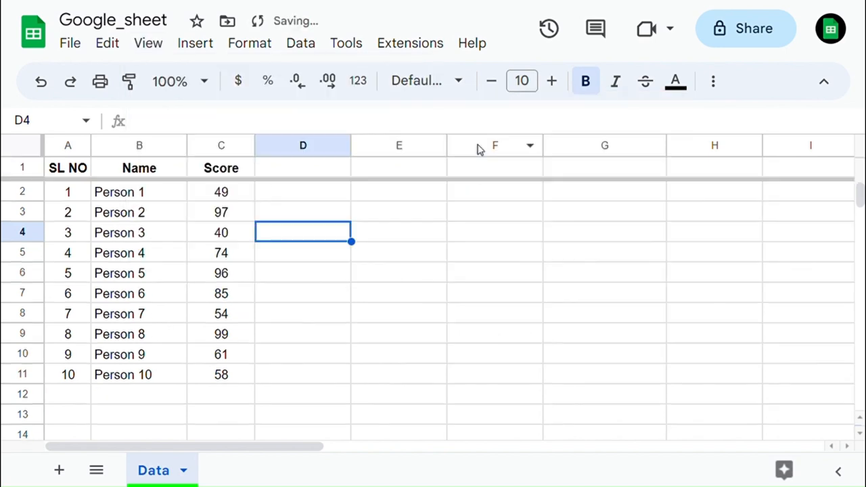
scroll(196, 259, down, 3)
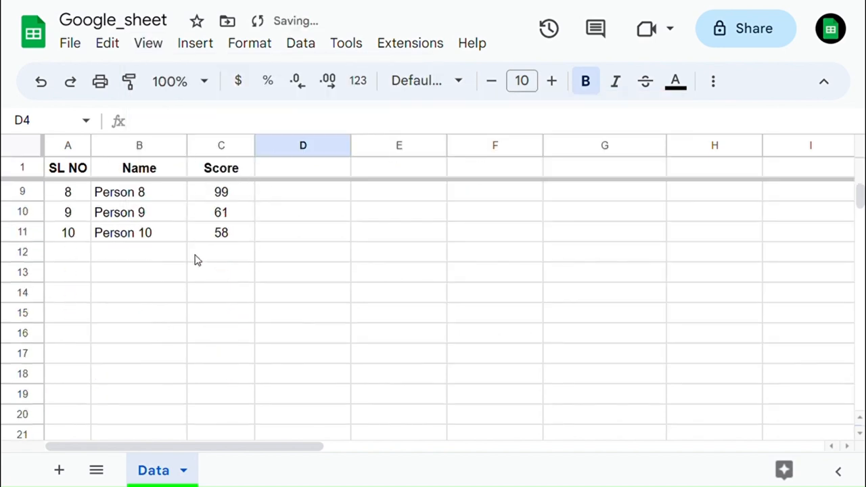
scroll(195, 259, up, 3)
- Freeze 1 column through View > Freeze
click(148, 43)
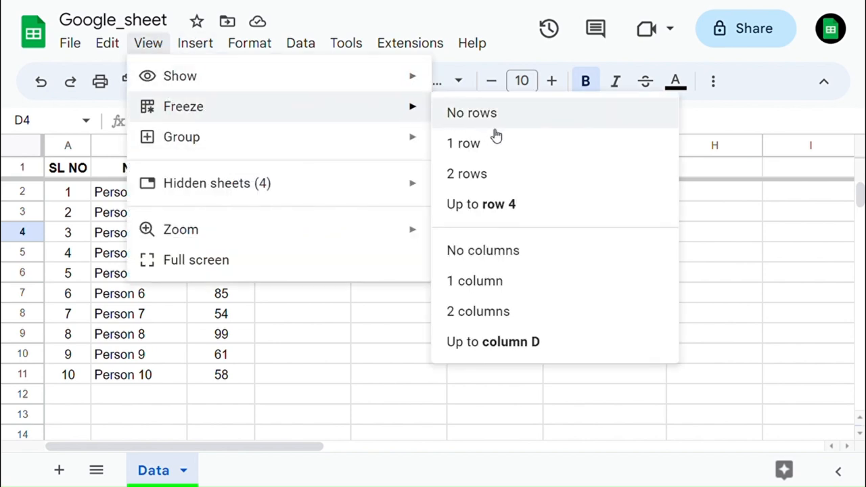
click(485, 284)
scroll(232, 291, right, 5)
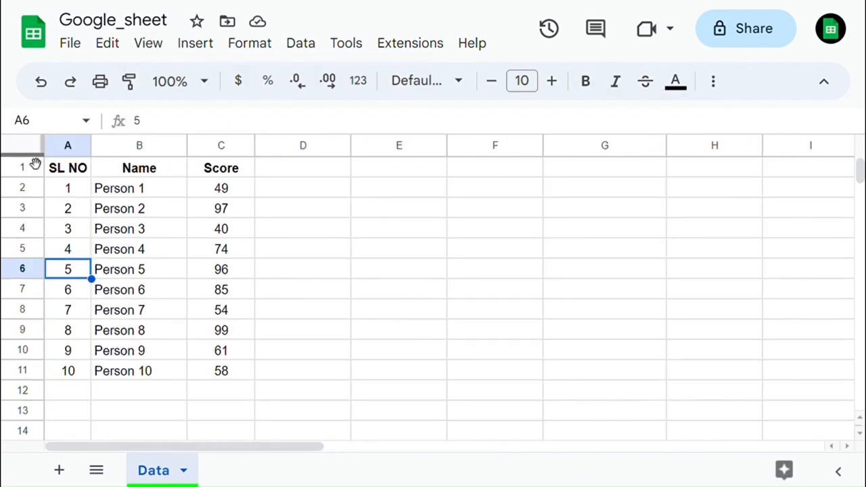
- Drag the row freeze bar down so rows 1–4 stay fixed
drag(27, 157, 27, 180)
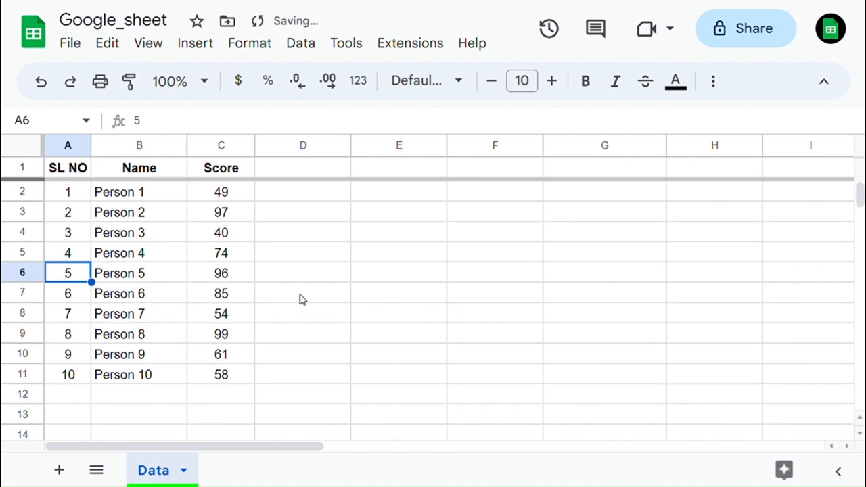
scroll(302, 298, down, 4)
scroll(302, 298, down, 3)
scroll(301, 298, up, 7)
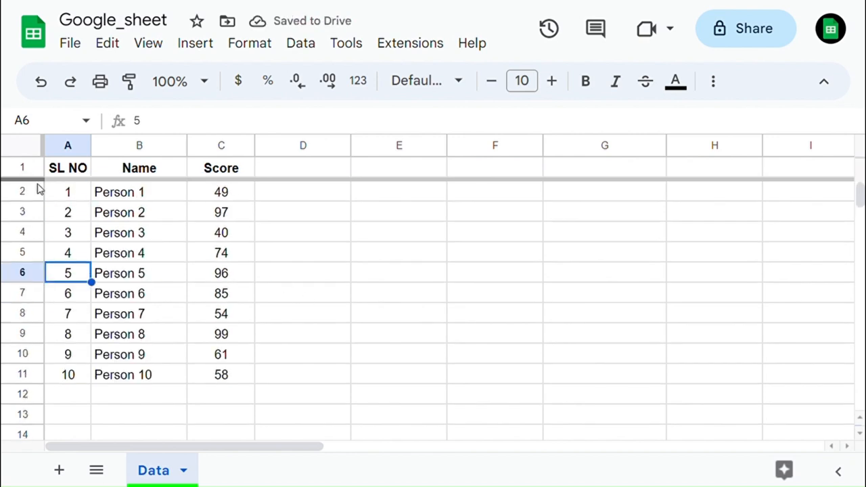
drag(27, 181, 31, 241)
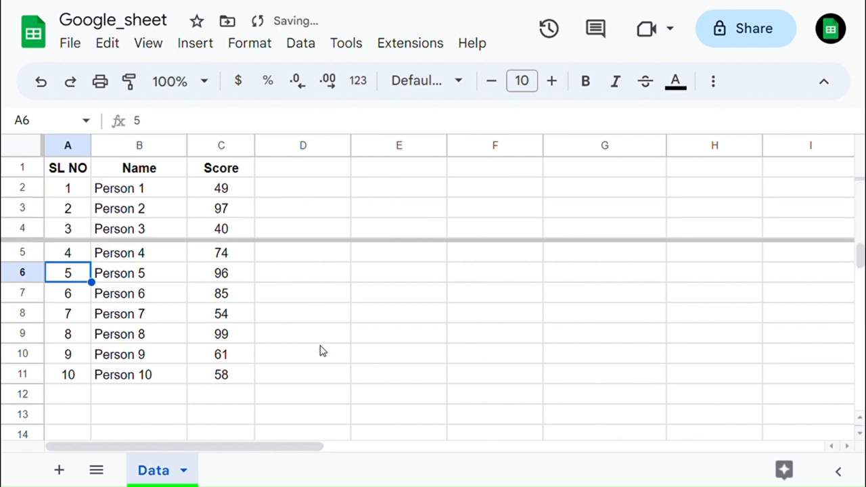
scroll(322, 350, down, 3)
scroll(322, 350, up, 3)
scroll(321, 351, down, 5)
scroll(321, 351, up, 5)
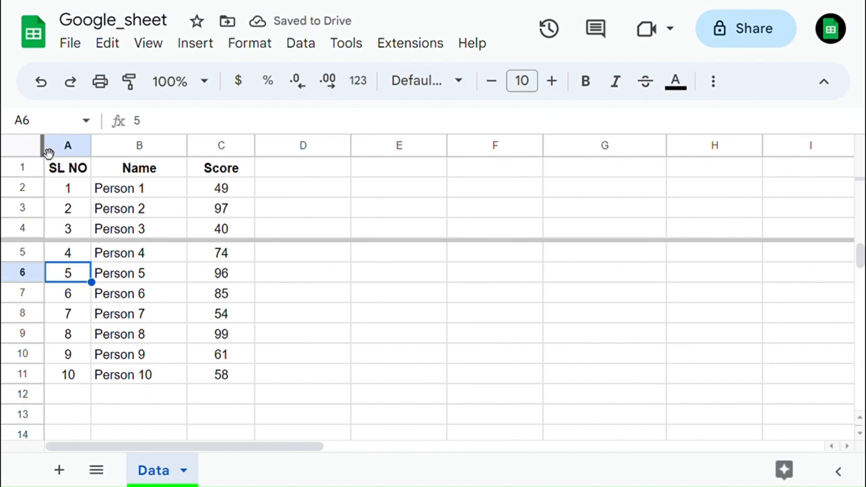
- Drag the column freeze bar right so columns A–B stay fixed
drag(43, 150, 92, 154)
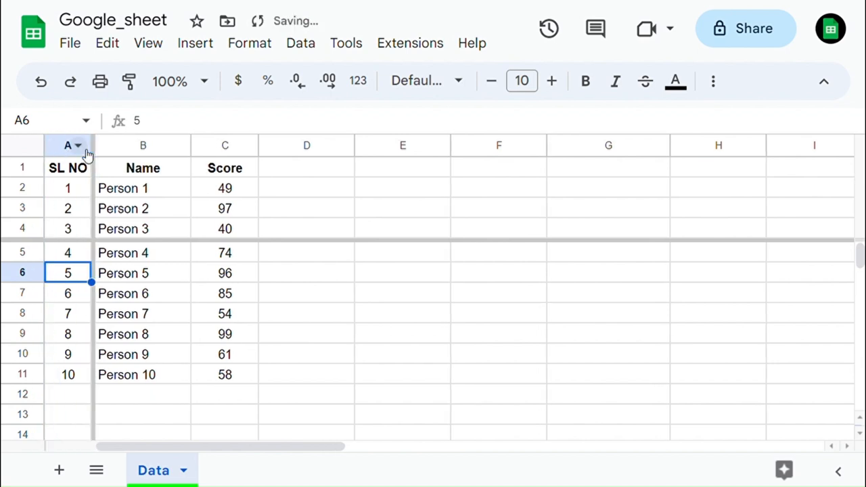
scroll(321, 324, right, 5)
scroll(320, 323, right, 2)
scroll(320, 324, left, 7)
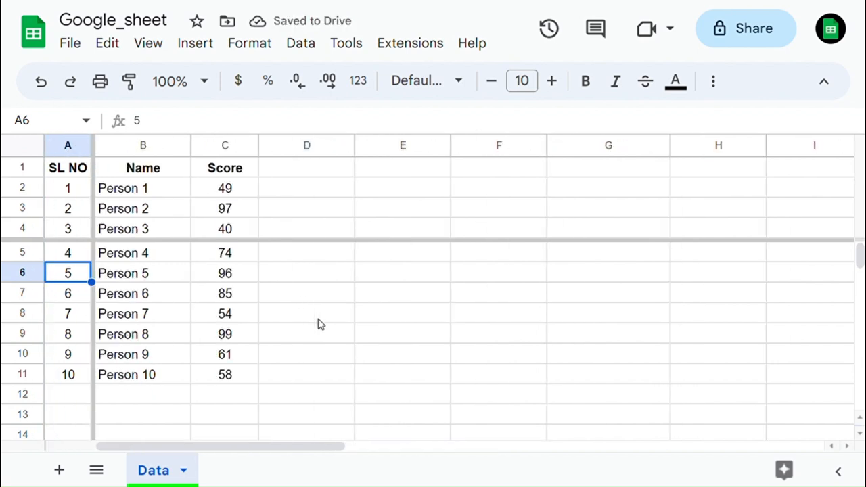
scroll(320, 324, right, 7)
scroll(320, 323, left, 7)
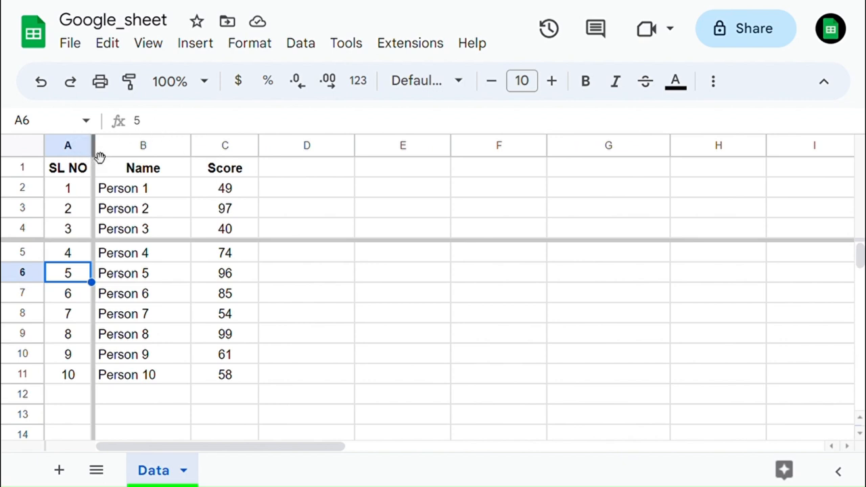
drag(95, 154, 190, 154)
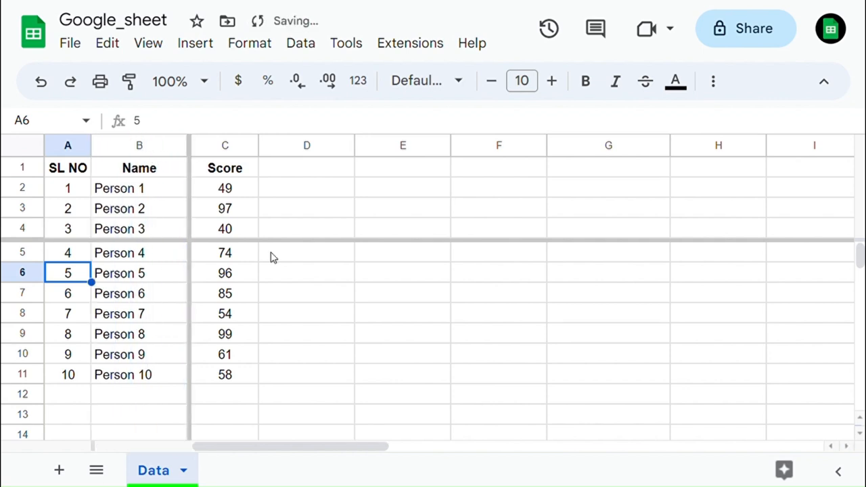
scroll(377, 347, right, 3)
scroll(377, 347, left, 3)
scroll(377, 347, right, 8)
scroll(377, 347, left, 7)
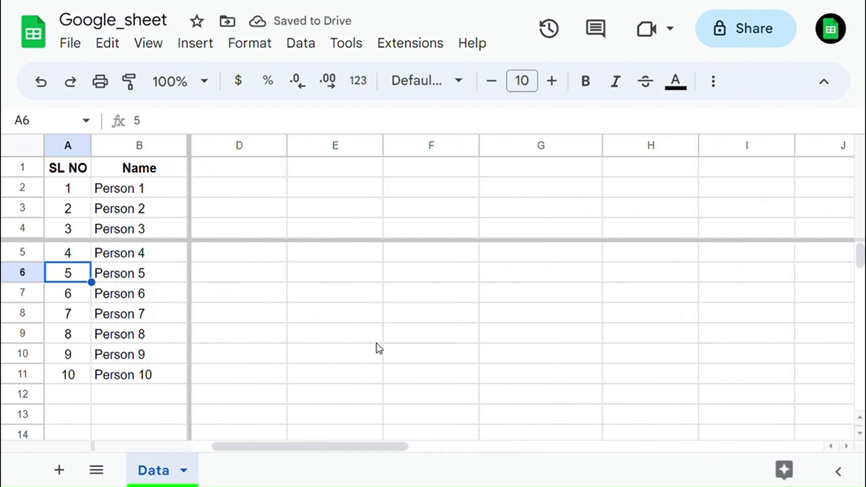
scroll(377, 347, left, 1)
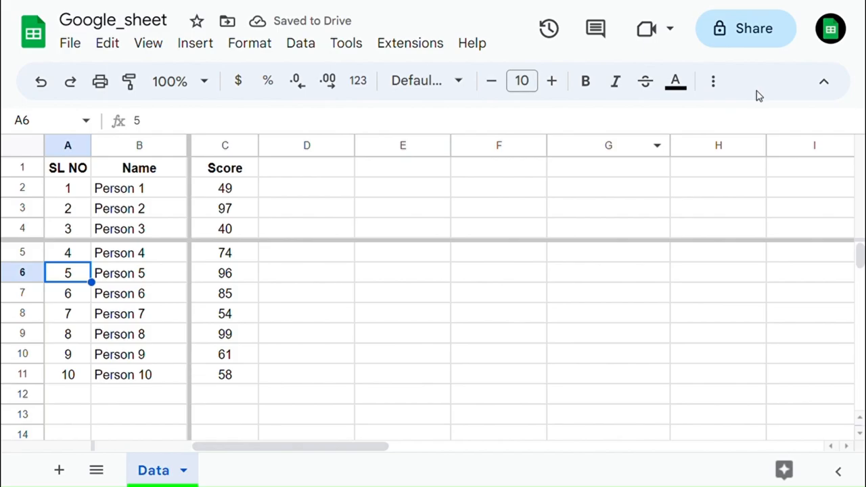